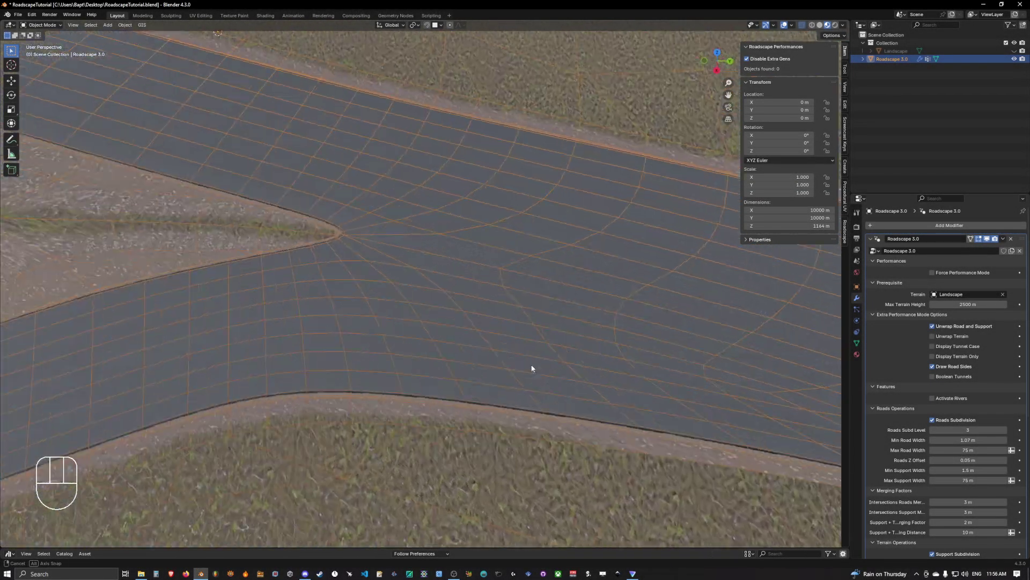
# - Examine the subdivided mesh around the pointed merge of the two roads, up close and from several angles
pyautogui.keyDown('shift'); pyautogui.moveTo(508, 383); pyautogui.dragTo(581, 345, button='middle'); pyautogui.keyUp('shift')
pyautogui.scroll(-1, 523, 345)
pyautogui.scroll(1, 510, 346)
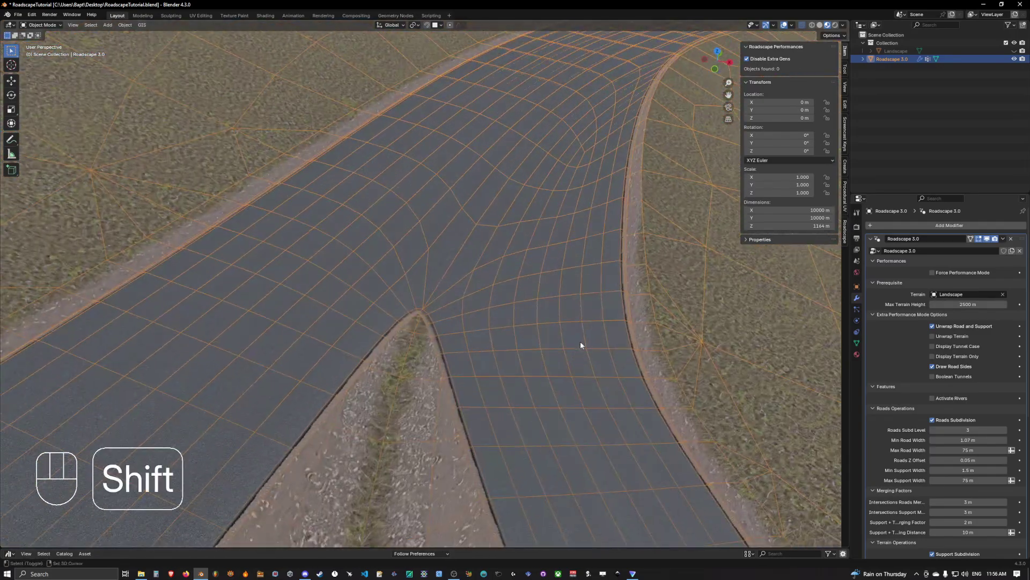
pyautogui.moveTo(518, 348); pyautogui.dragTo(438, 284, button='middle')
pyautogui.scroll(3, 538, 332)
pyautogui.scroll(2, 519, 338)
pyautogui.scroll(4, 436, 268)
pyautogui.keyDown('shift'); pyautogui.moveTo(548, 435); pyautogui.dragTo(503, 296, button='middle'); pyautogui.keyUp('shift')
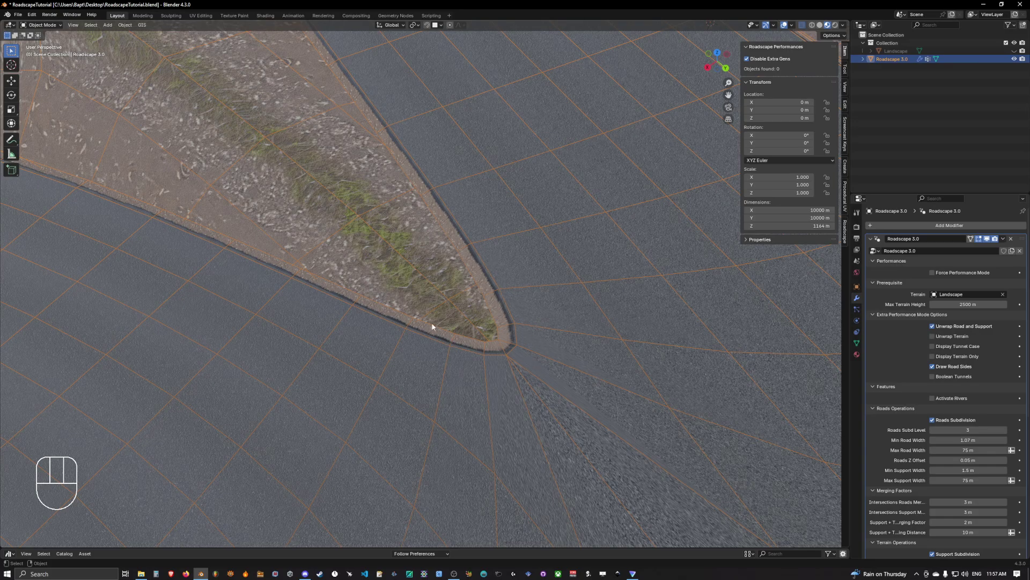
pyautogui.scroll(-7, 514, 304)
pyautogui.scroll(-4, 533, 351)
pyautogui.keyDown('shift'); pyautogui.moveTo(556, 345); pyautogui.dragTo(511, 289, button='middle'); pyautogui.keyUp('shift')
pyautogui.scroll(4, 510, 311)
# - Enable Force Performance Mode in the Roadscape modifier and inspect the simplified junction geometry
pyautogui.click(942, 273)
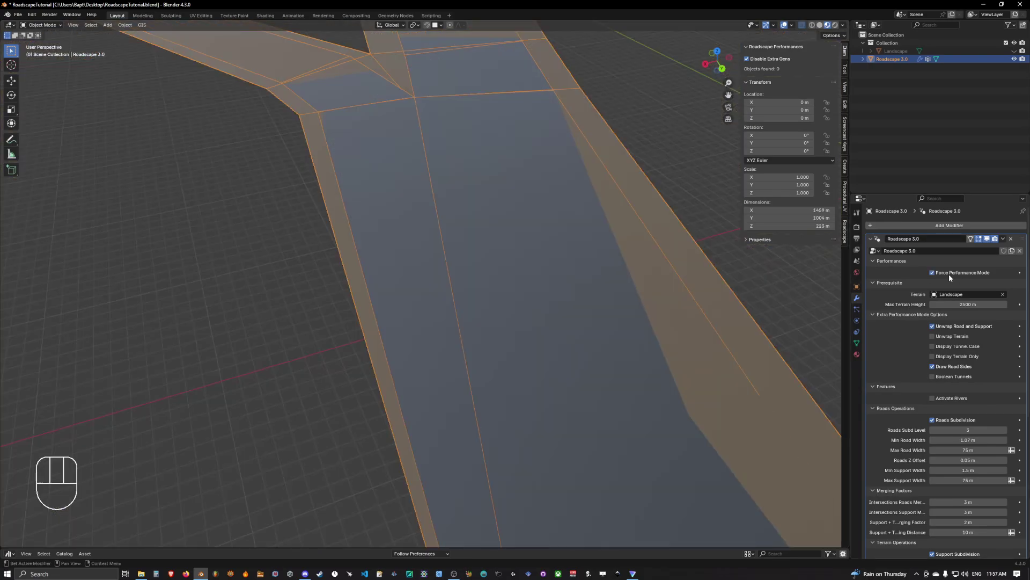
pyautogui.press('q')
pyautogui.click(523, 270)
pyautogui.moveTo(500, 189); pyautogui.dragTo(505, 215, button='middle')
pyautogui.moveTo(506, 216); pyautogui.dragTo(540, 226, button='middle')
pyautogui.scroll(-1, 346, 231)
pyautogui.moveTo(396, 201); pyautogui.dragTo(408, 209, button='middle')
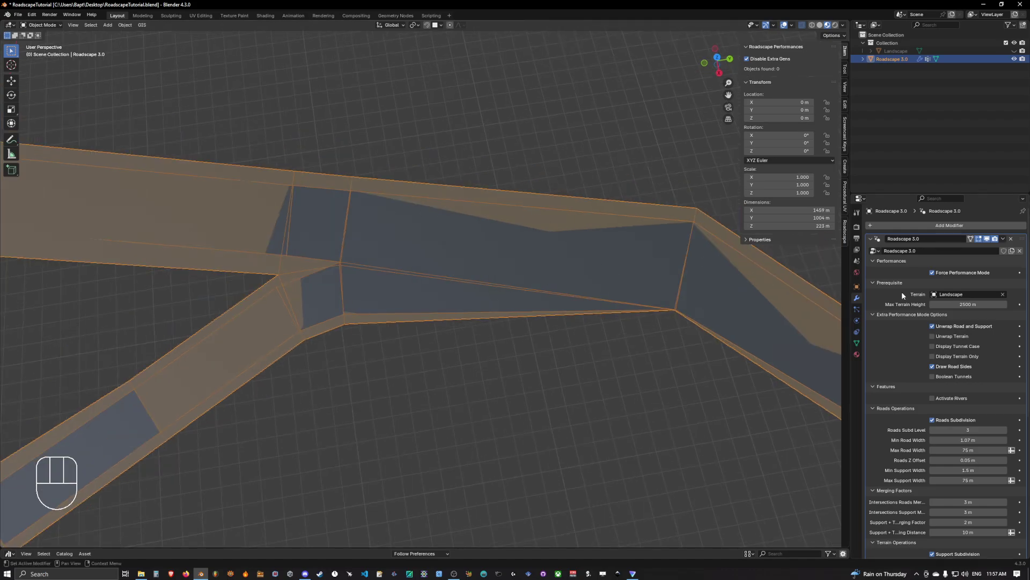
# - Disable Force Performance Mode and examine how the full road mesh flows around the merge point
pyautogui.click(931, 273)
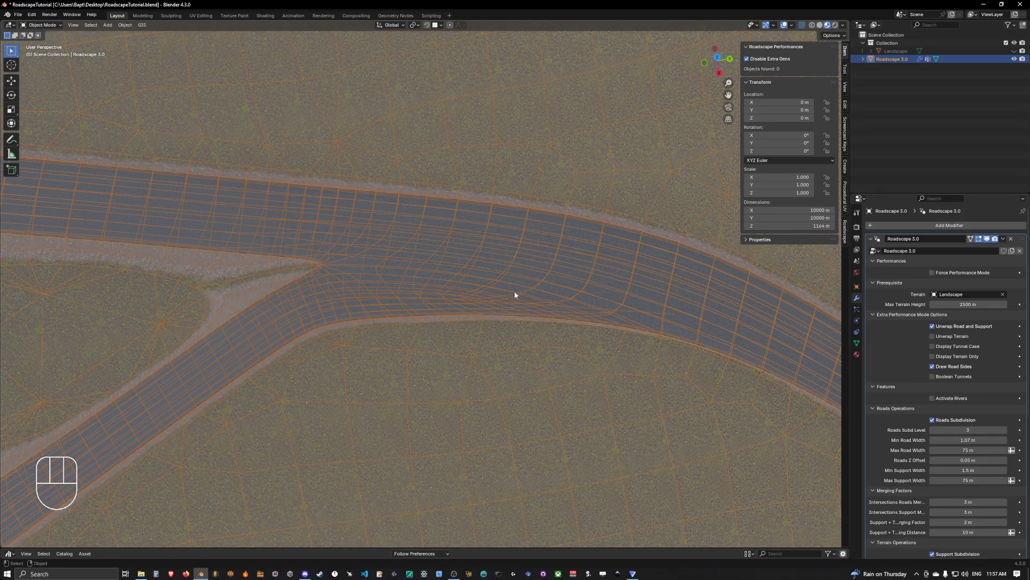
pyautogui.moveTo(500, 303); pyautogui.dragTo(469, 239, button='middle')
pyautogui.scroll(-1, 492, 222)
pyautogui.scroll(5, 469, 239)
pyautogui.moveTo(407, 212); pyautogui.dragTo(462, 317, button='middle')
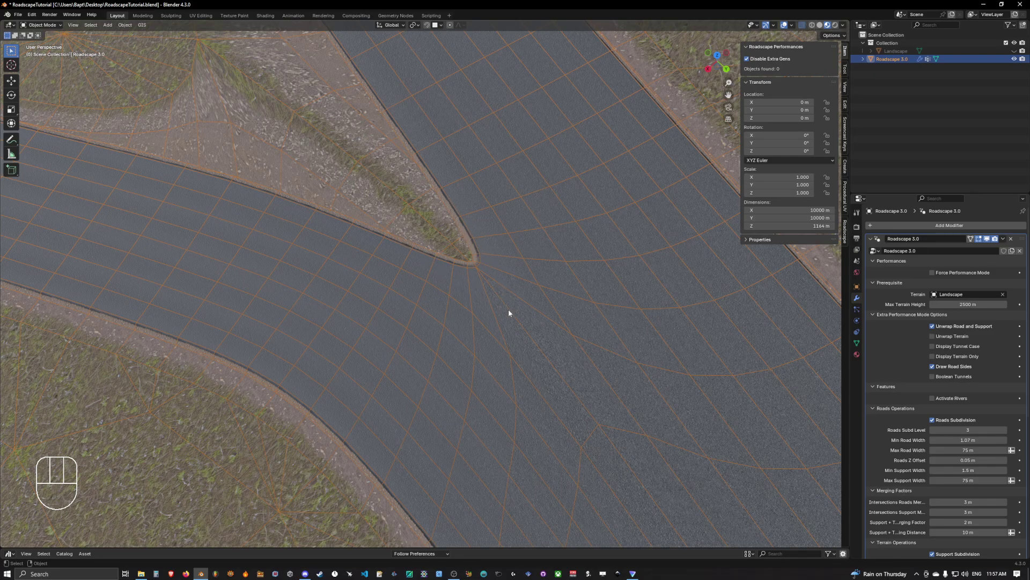
pyautogui.keyDown('shift'); pyautogui.moveTo(520, 294); pyautogui.dragTo(434, 252, button='middle'); pyautogui.keyUp('shift')
pyautogui.scroll(-6, 472, 274)
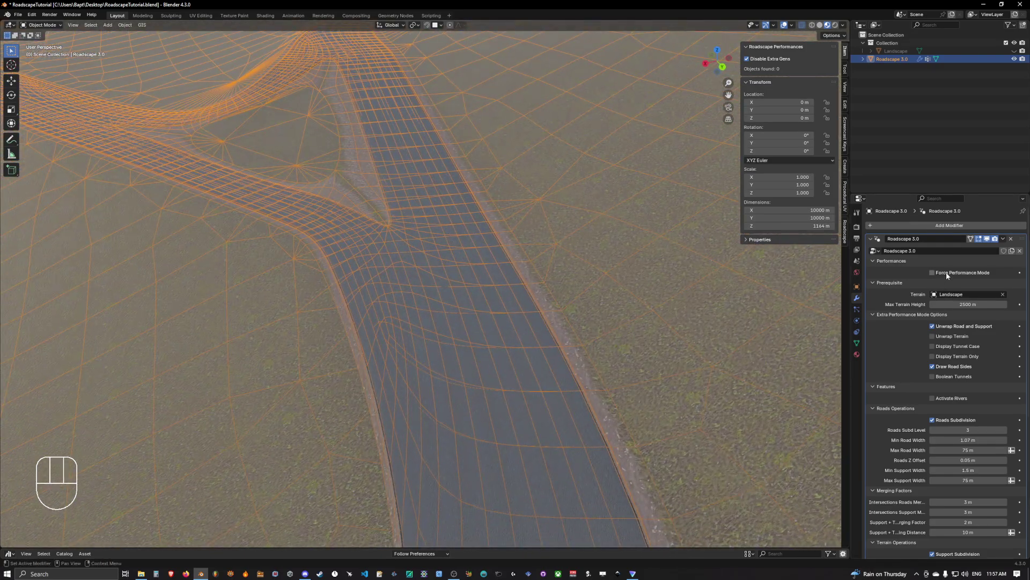
# - Enable Force Performance Mode and, in Edit Mode from the top, select the side road's centre edge beside the junction
pyautogui.click(933, 273)
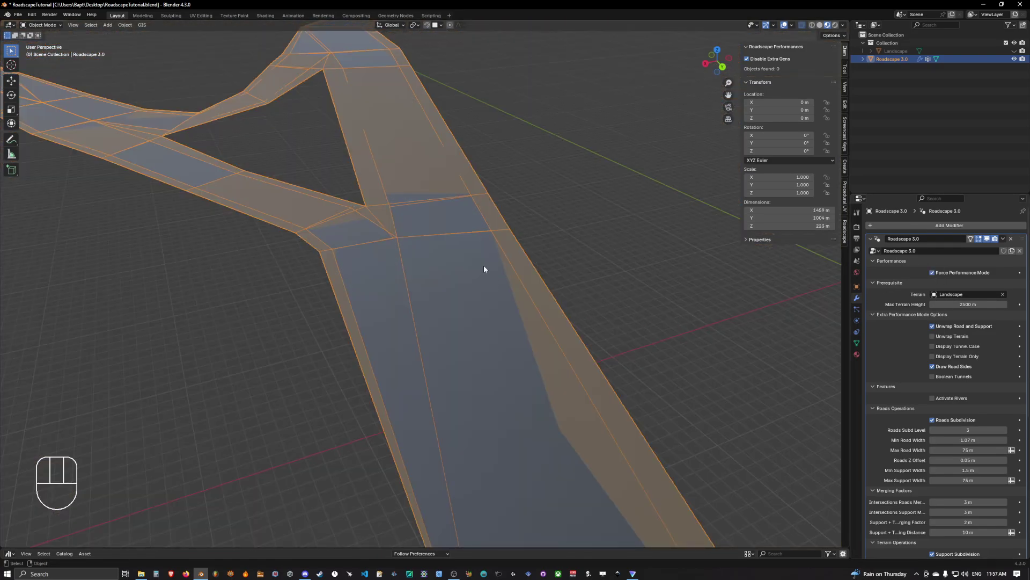
pyautogui.press('Tab')
pyautogui.moveTo(483, 272)
pyautogui.mouseDown(button='middle')
pyautogui.moveTo(453, 278)
pyautogui.moveTo(550, 288)
pyautogui.moveTo(557, 303)
pyautogui.moveTo(494, 257)
pyautogui.mouseUp(button='middle')
pyautogui.press('2')
pyautogui.click(442, 317)
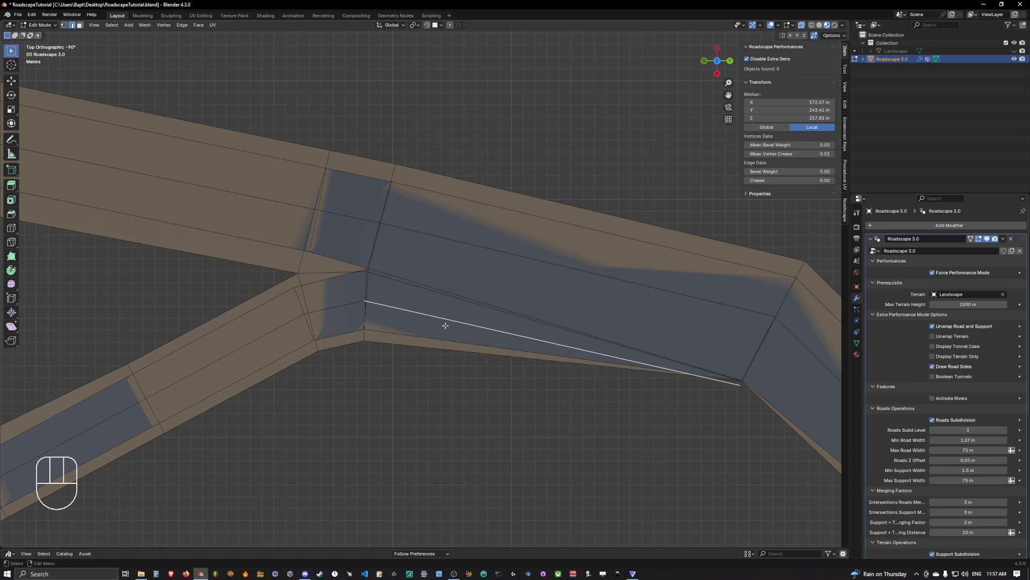
pyautogui.press('g')
pyautogui.click(453, 337)
pyautogui.hotkey('ctrl', 'z')
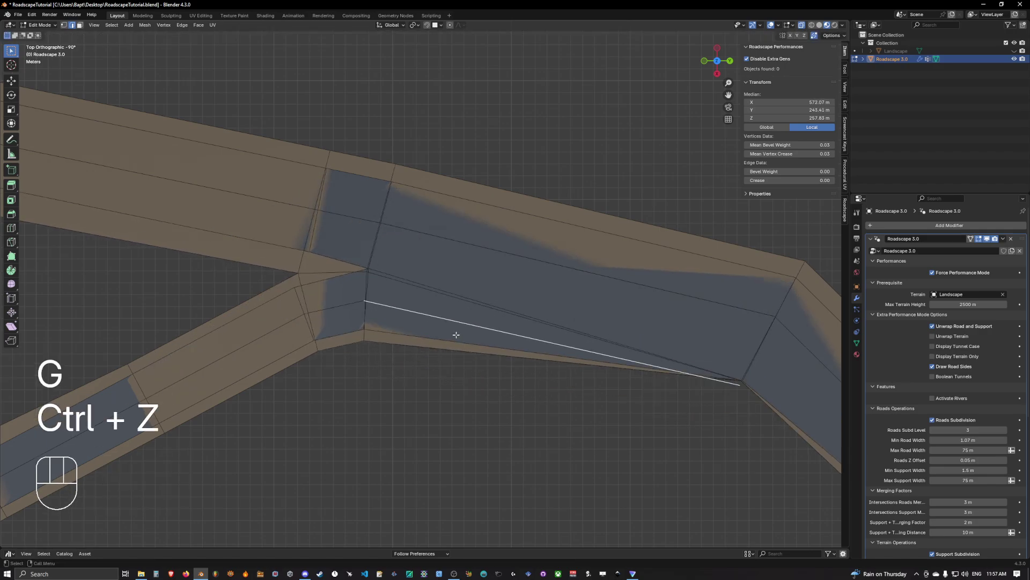
# - Duplicate the edge between the two roads, with mean bevel weight and mean vertex crease at 0 and edge crease at 1
pyautogui.hotkey('shift', 'd')
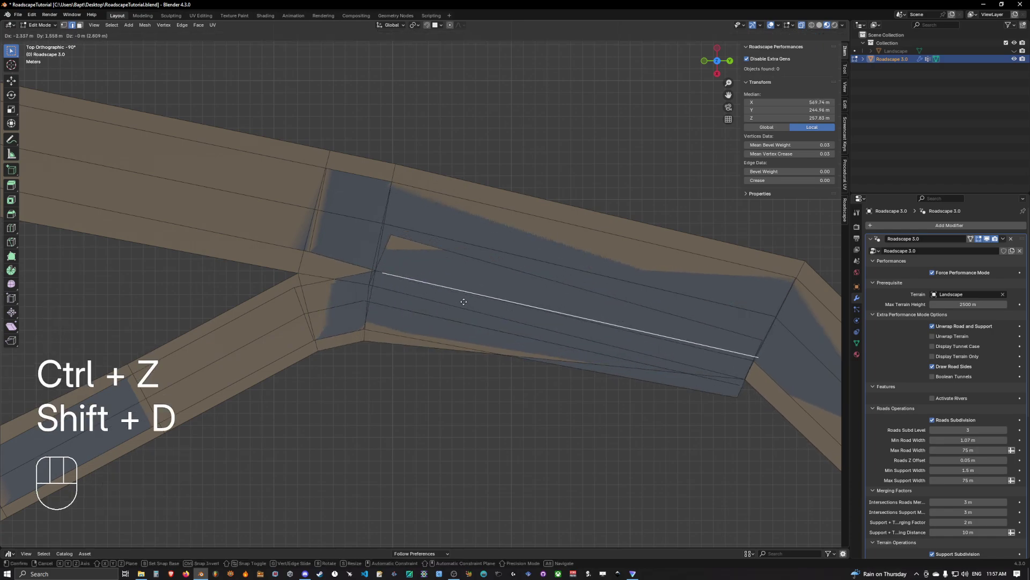
pyautogui.click(461, 303)
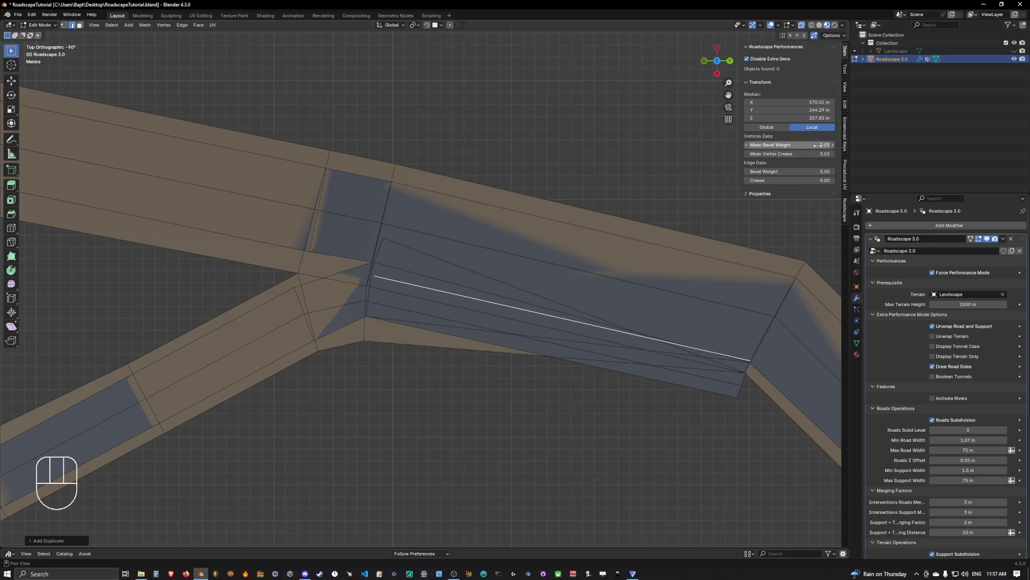
pyautogui.moveTo(818, 144); pyautogui.dragTo(794, 154)
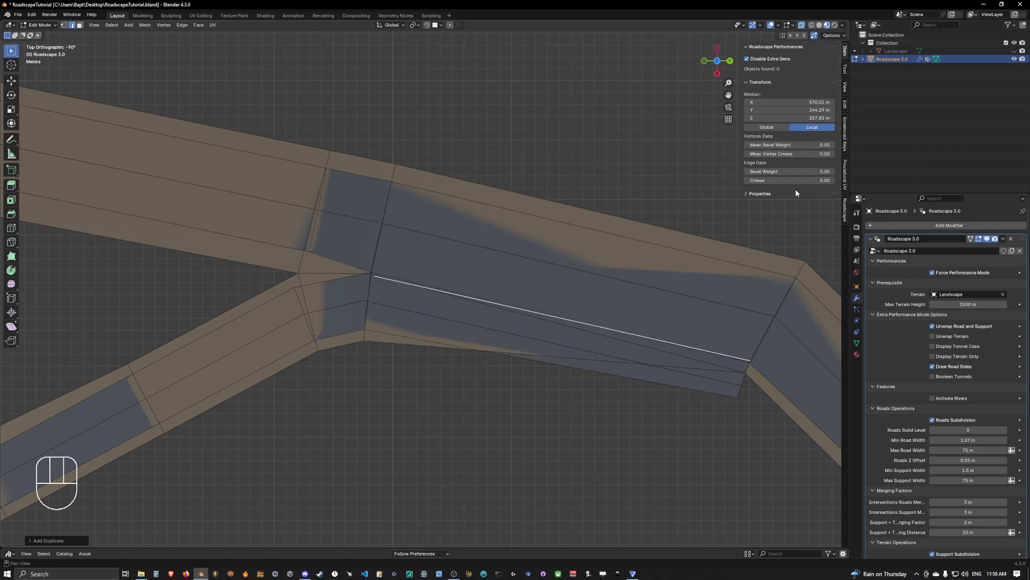
pyautogui.moveTo(802, 181)
pyautogui.mouseDown()
pyautogui.moveTo(837, 180)
pyautogui.moveTo(771, 180)
pyautogui.moveTo(814, 181)
pyautogui.mouseUp()
# - Examine the creased guide edge between the two roads using the different selection modes
pyautogui.press('1')
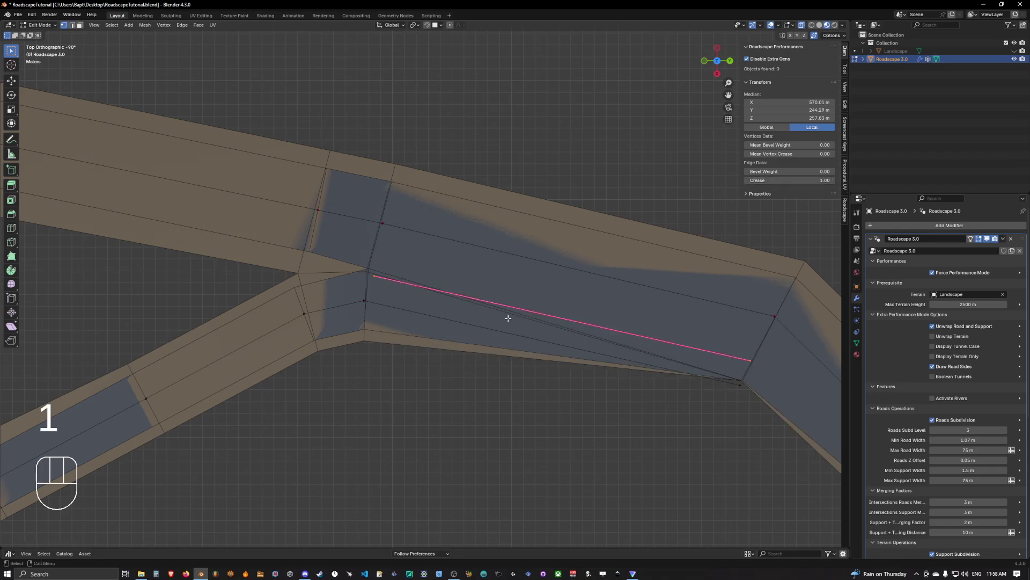
pyautogui.click(378, 278)
pyautogui.keyDown('shift'); pyautogui.moveTo(378, 278); pyautogui.dragTo(444, 281, button='middle'); pyautogui.keyUp('shift')
pyautogui.press('2')
pyautogui.press('3')
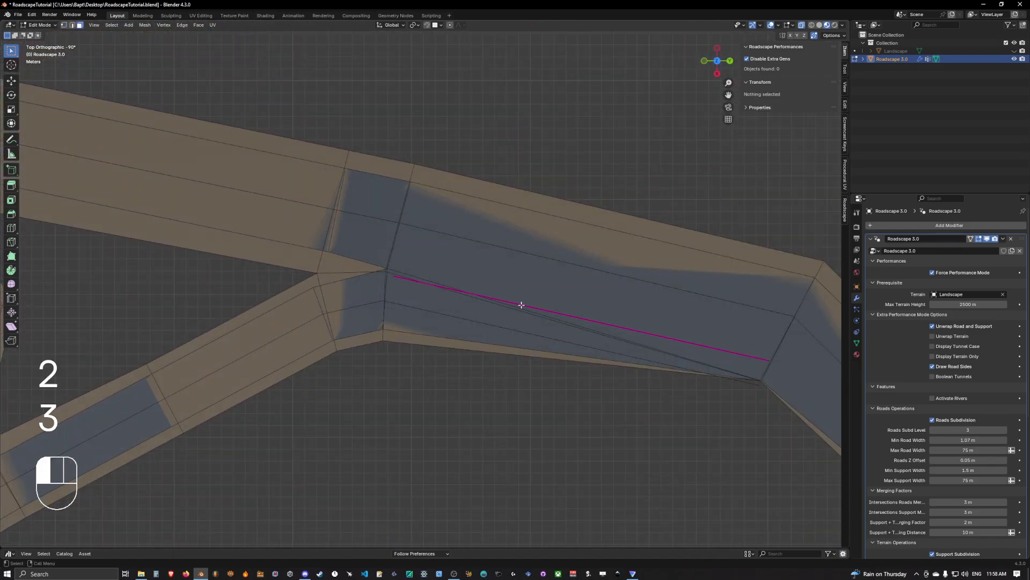
pyautogui.press('2')
pyautogui.click(563, 311)
pyautogui.keyDown('shift'); pyautogui.moveTo(552, 306); pyautogui.dragTo(510, 308, button='middle'); pyautogui.keyUp('shift')
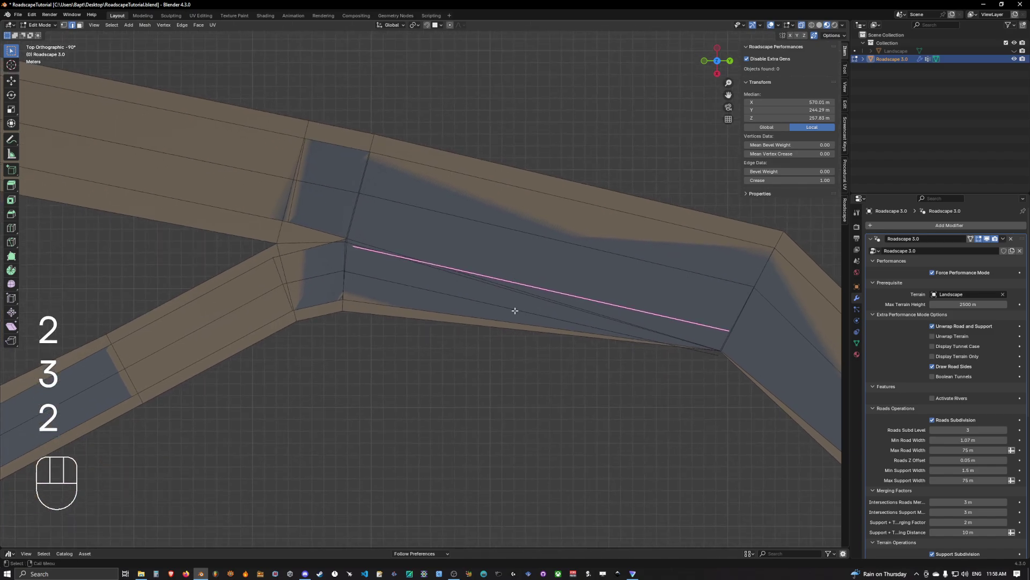
pyautogui.scroll(3, 327, 230)
pyautogui.scroll(-2, 682, 330)
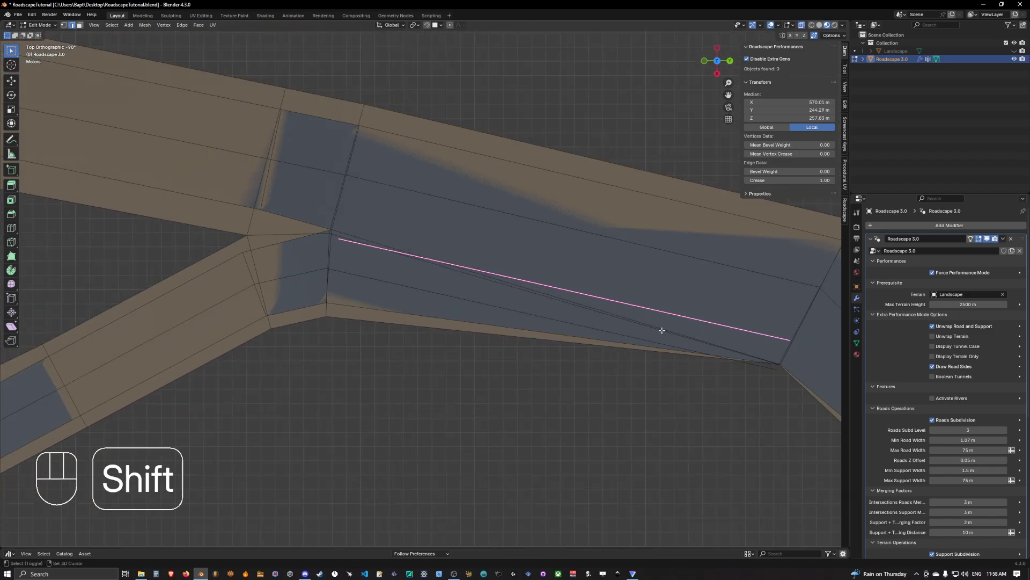
pyautogui.keyDown('shift'); pyautogui.moveTo(662, 331); pyautogui.dragTo(595, 326, button='middle'); pyautogui.keyUp('shift')
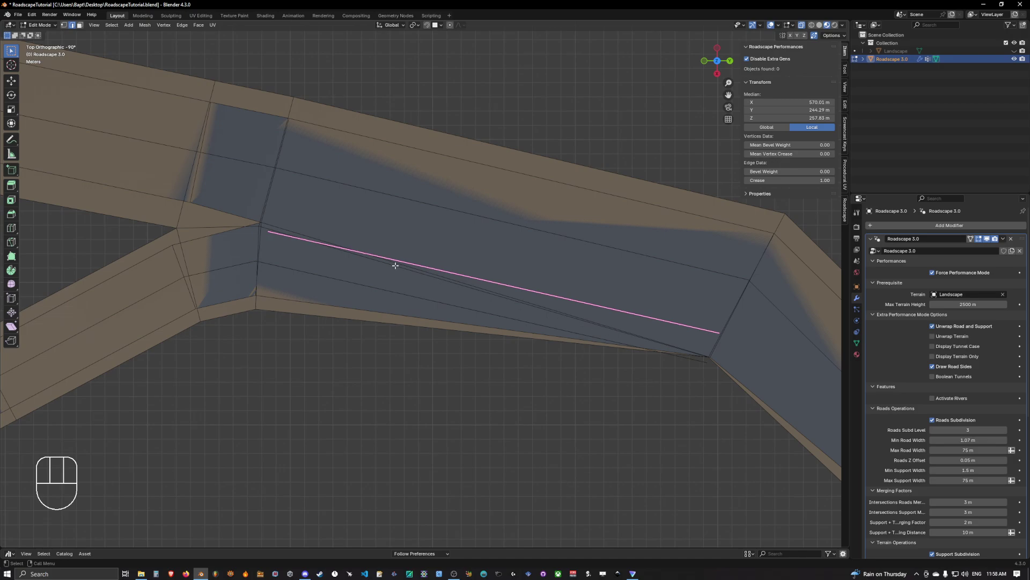
# - Move the creased edge's two end vertices onto the roads' merge point and the inner road corner at the bend
pyautogui.keyDown('shift'); pyautogui.moveTo(290, 231); pyautogui.dragTo(404, 279, button='middle'); pyautogui.keyUp('shift')
pyautogui.scroll(2, 410, 258)
pyautogui.scroll(-2, 404, 278)
pyautogui.press('1')
pyautogui.click(375, 267)
pyautogui.press('g')
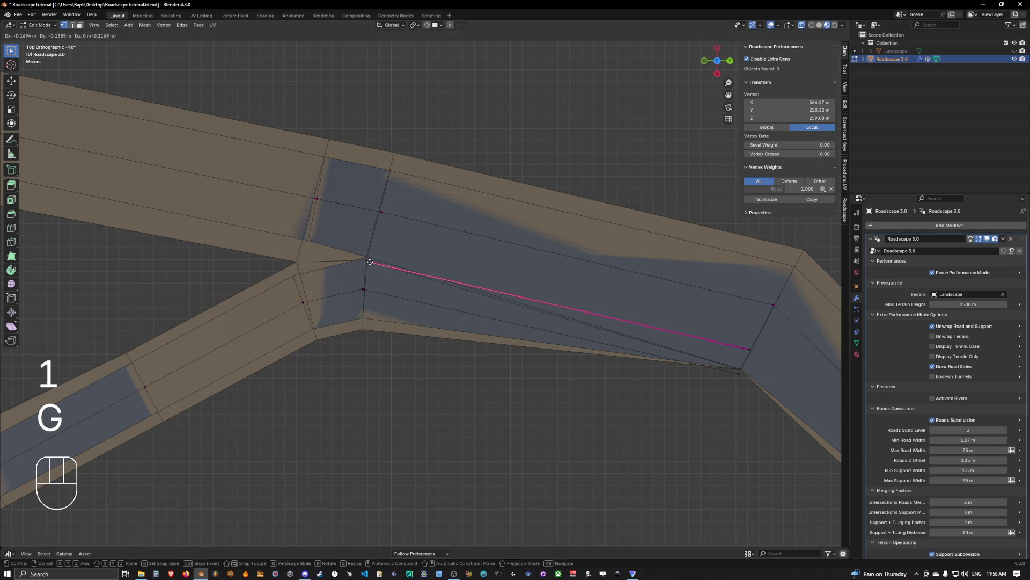
pyautogui.click(368, 259)
pyautogui.keyDown('shift'); pyautogui.moveTo(503, 297); pyautogui.dragTo(399, 253, button='middle'); pyautogui.keyUp('shift')
pyautogui.press('g')
pyautogui.press('g')
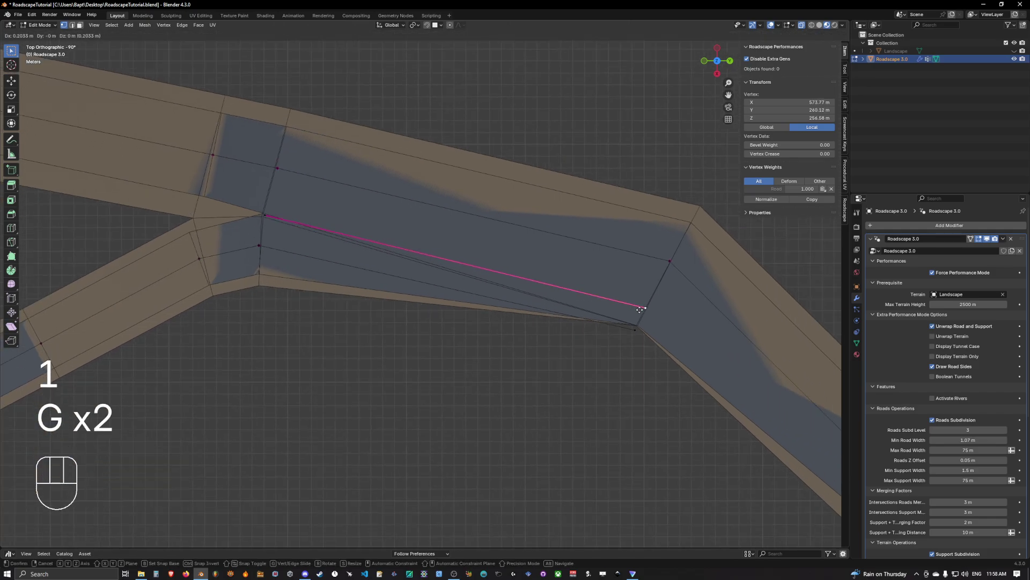
pyautogui.click(626, 317)
# - Compare the creased edge with the side road's centre edge from angled views
pyautogui.keyDown('shift'); pyautogui.moveTo(584, 309); pyautogui.dragTo(487, 259, button='middle'); pyautogui.keyUp('shift')
pyautogui.scroll(2, 487, 260)
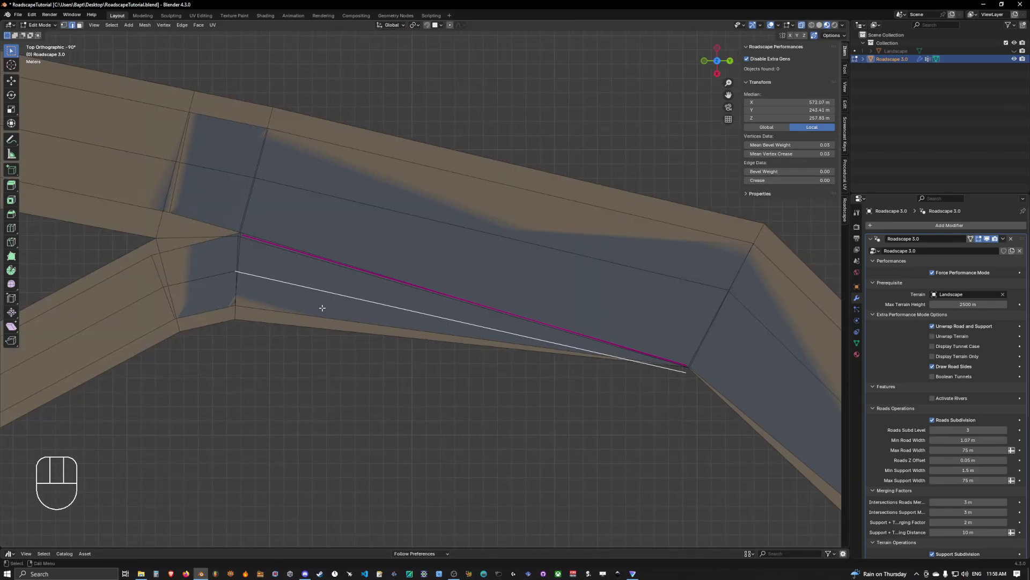
pyautogui.moveTo(322, 308); pyautogui.dragTo(322, 198, button='middle')
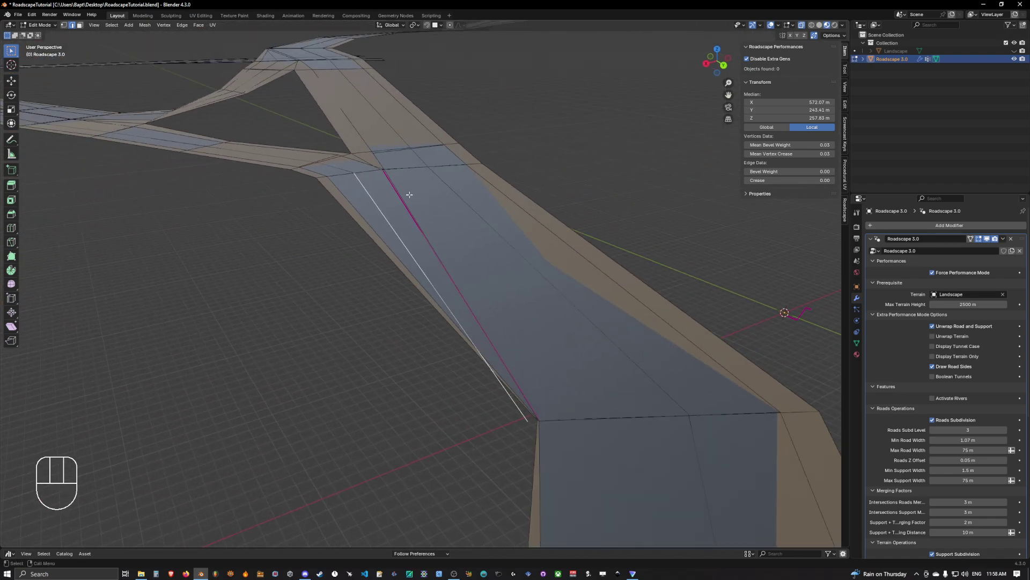
pyautogui.moveTo(409, 195); pyautogui.dragTo(475, 292, button='middle')
pyautogui.click(405, 214)
pyautogui.scroll(2, 529, 290)
# - Return to Object Mode, turn off Force Performance Mode and inspect the resulting road mesh along the creased edge
pyautogui.press('Tab')
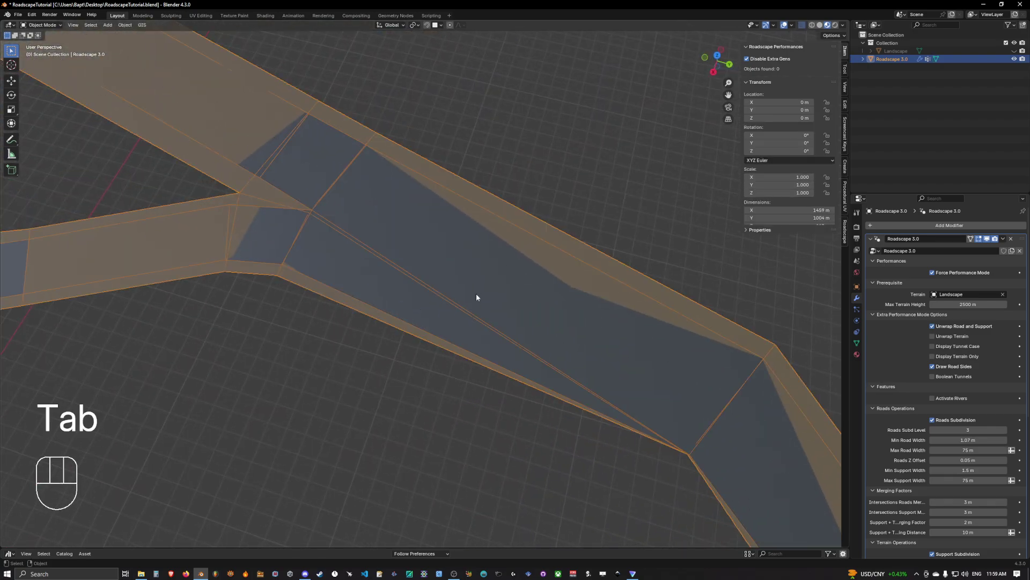
pyautogui.press('q')
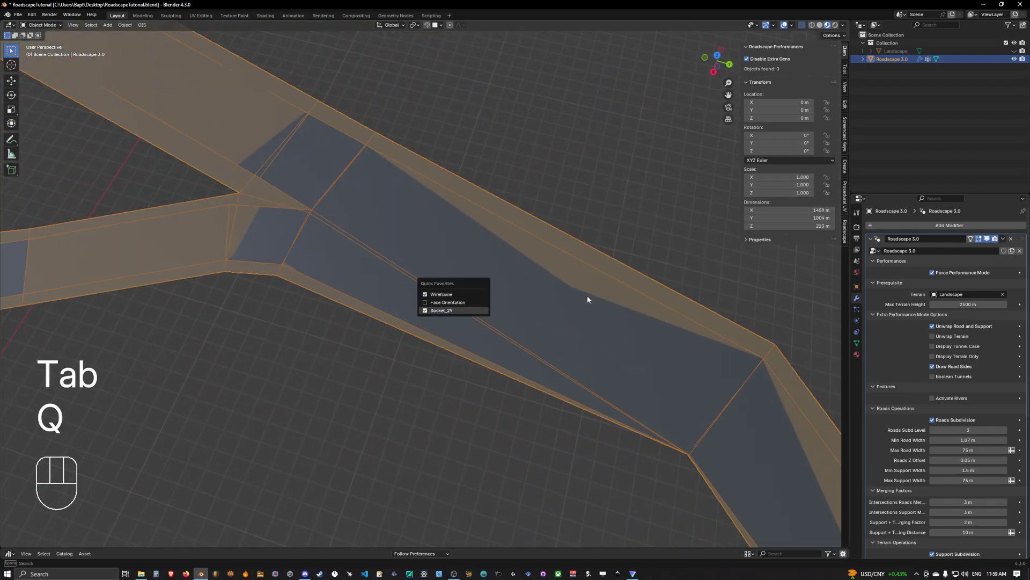
pyautogui.click(441, 311)
pyautogui.moveTo(527, 297); pyautogui.dragTo(582, 276, button='middle')
pyautogui.scroll(4, 529, 309)
pyautogui.scroll(3, 569, 278)
pyautogui.moveTo(552, 279); pyautogui.dragTo(598, 278, button='middle')
pyautogui.scroll(-6, 556, 264)
pyautogui.scroll(3, 471, 226)
pyautogui.scroll(3, 476, 276)
pyautogui.scroll(-6, 486, 236)
# - Turn Force Performance Mode back on and review the creased edge from the top in Edit Mode
pyautogui.press('q')
pyautogui.click(514, 280)
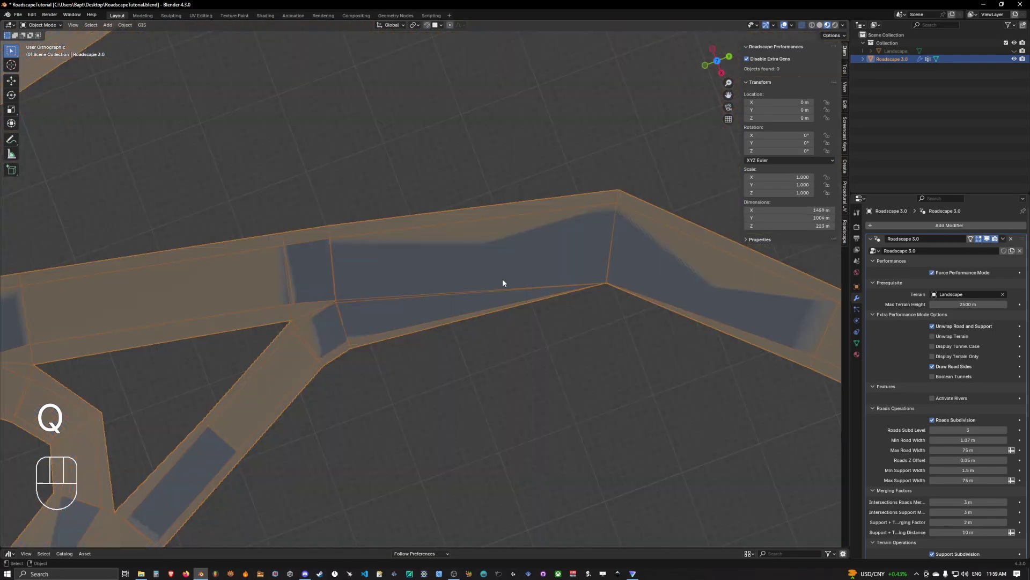
pyautogui.keyDown('alt'); pyautogui.moveTo(487, 289); pyautogui.dragTo(474, 273, button='middle'); pyautogui.keyUp('alt')
pyautogui.press('Tab')
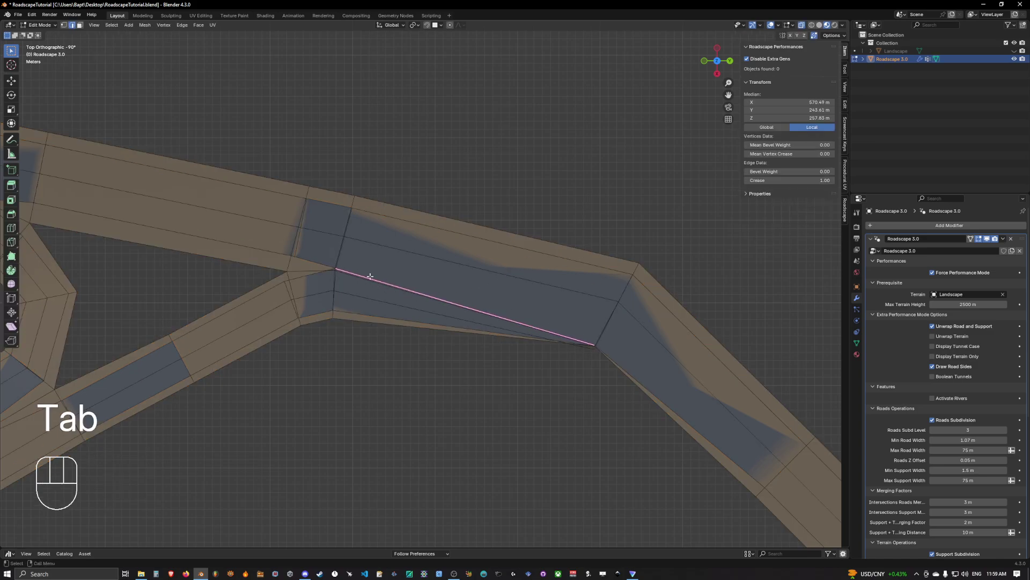
pyautogui.scroll(3, 371, 276)
pyautogui.keyDown('shift'); pyautogui.moveTo(463, 285); pyautogui.dragTo(429, 260, button='middle'); pyautogui.keyUp('shift')
pyautogui.keyDown('shift'); pyautogui.moveTo(543, 306); pyautogui.dragTo(483, 285, button='middle'); pyautogui.keyUp('shift')
# - Leave Edit Mode, turn off Force Performance Mode and examine the merge point and the inner road corner at the bend
pyautogui.press('Tab')
pyautogui.press('q')
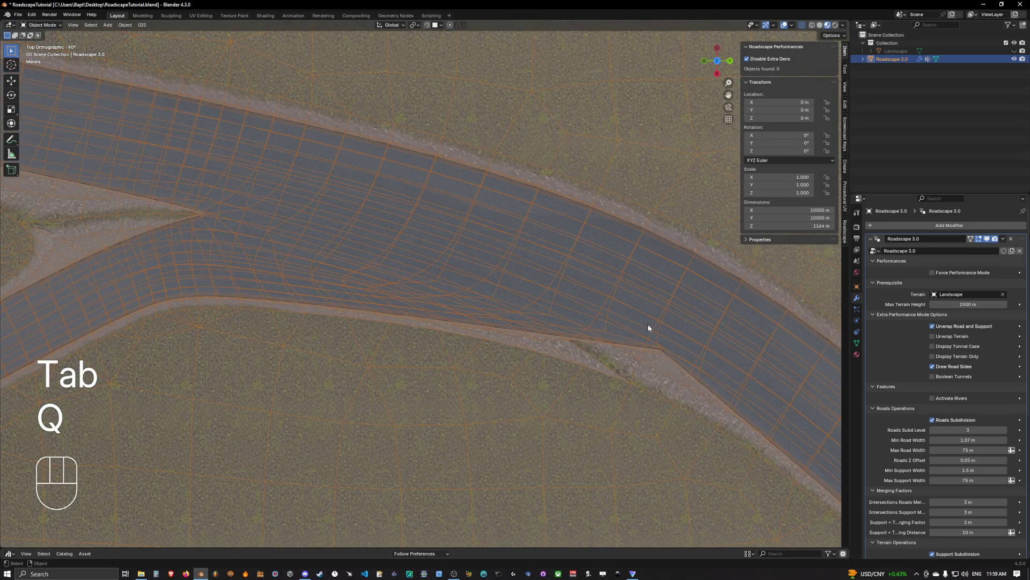
pyautogui.moveTo(648, 324); pyautogui.dragTo(584, 289, button='middle')
pyautogui.scroll(4, 547, 275)
pyautogui.moveTo(525, 264); pyautogui.dragTo(518, 303, button='middle')
pyautogui.scroll(-4, 441, 190)
pyautogui.keyDown('shift'); pyautogui.moveTo(489, 267); pyautogui.dragTo(652, 337, button='middle'); pyautogui.keyUp('shift')
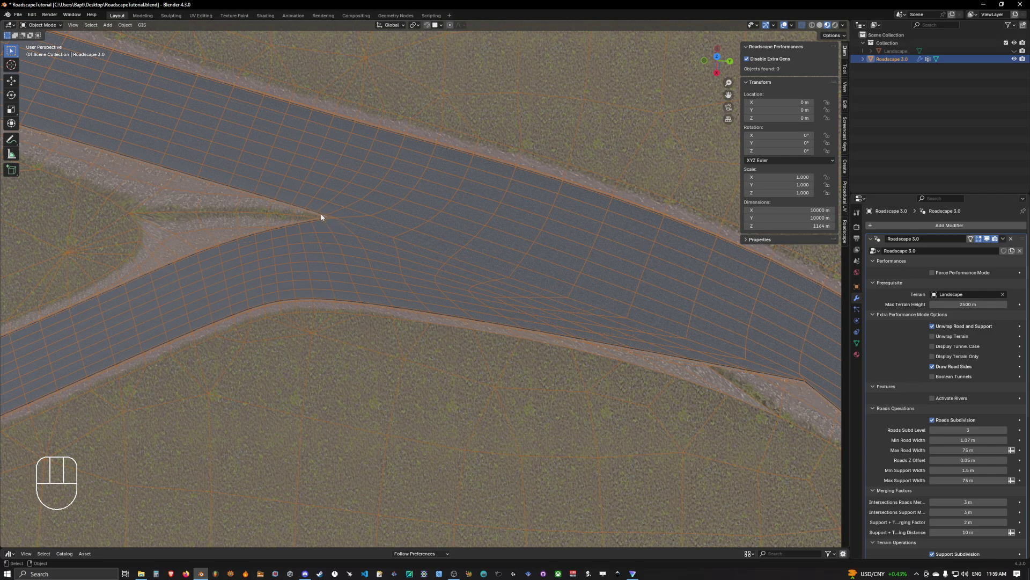
pyautogui.keyDown('shift'); pyautogui.moveTo(321, 217); pyautogui.dragTo(527, 292, button='middle'); pyautogui.keyUp('shift')
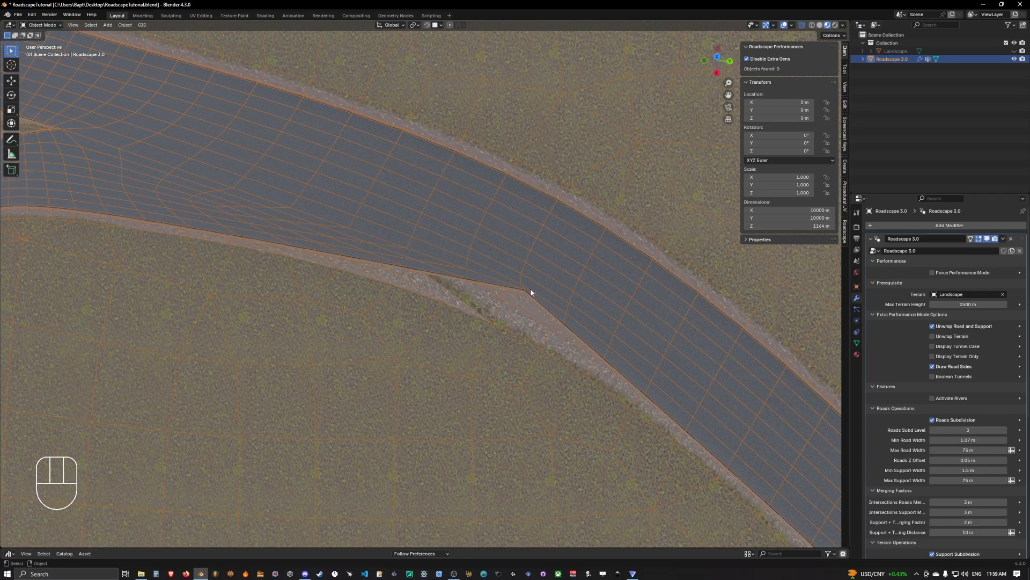
# - Re-enable Force Performance Mode and, in Edit Mode, subdivide the main road's centre edge between the junction and the bend
pyautogui.press('q')
pyautogui.click(523, 286)
pyautogui.press('Tab')
pyautogui.moveTo(478, 236)
pyautogui.keyDown('alt'); pyautogui.mouseDown(button='middle')
pyautogui.moveTo(510, 254)
pyautogui.moveTo(467, 247)
pyautogui.mouseUp(button='middle'); pyautogui.keyUp('alt')
pyautogui.scroll(3, 504, 270)
pyautogui.press('1')
pyautogui.click(279, 179)
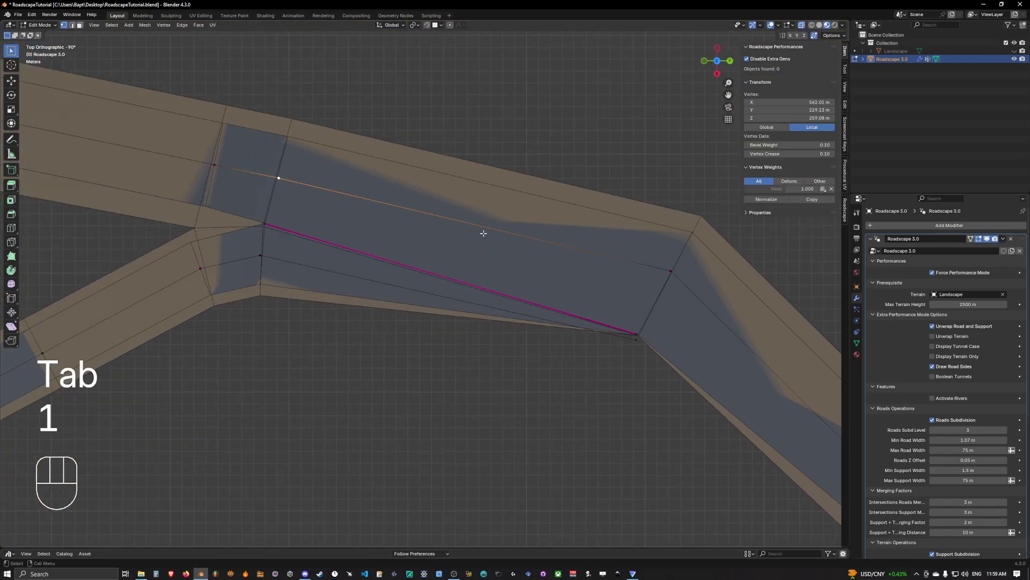
pyautogui.keyDown('shift'); pyautogui.click(669, 271); pyautogui.keyUp('shift')
pyautogui.rightClick(513, 258)
pyautogui.click(512, 260)
pyautogui.click(475, 225)
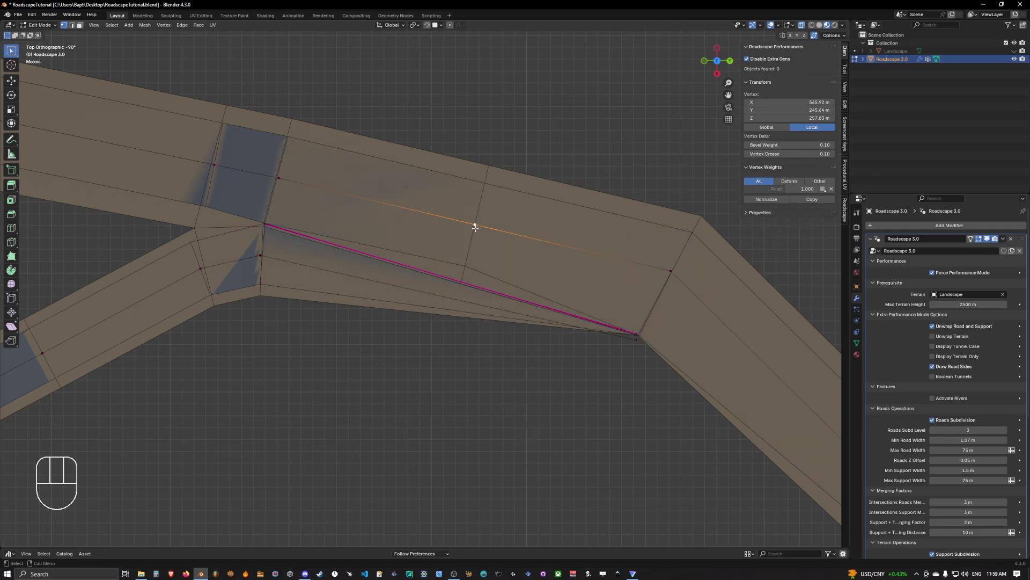
# - Subdivide the side road's centre edge and set its midpoint vertex's bevel weight and vertex crease to 0.01
pyautogui.keyDown('alt'); pyautogui.click(316, 271); pyautogui.keyUp('alt')
pyautogui.keyDown('shift'); pyautogui.click(635, 338); pyautogui.keyUp('shift')
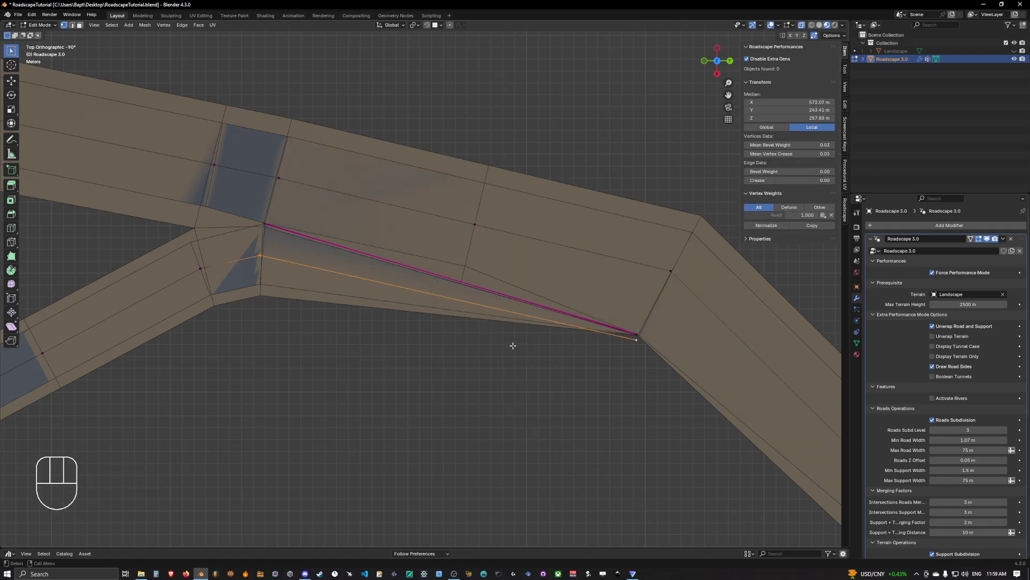
pyautogui.rightClick(425, 316)
pyautogui.click(400, 314)
pyautogui.click(449, 299)
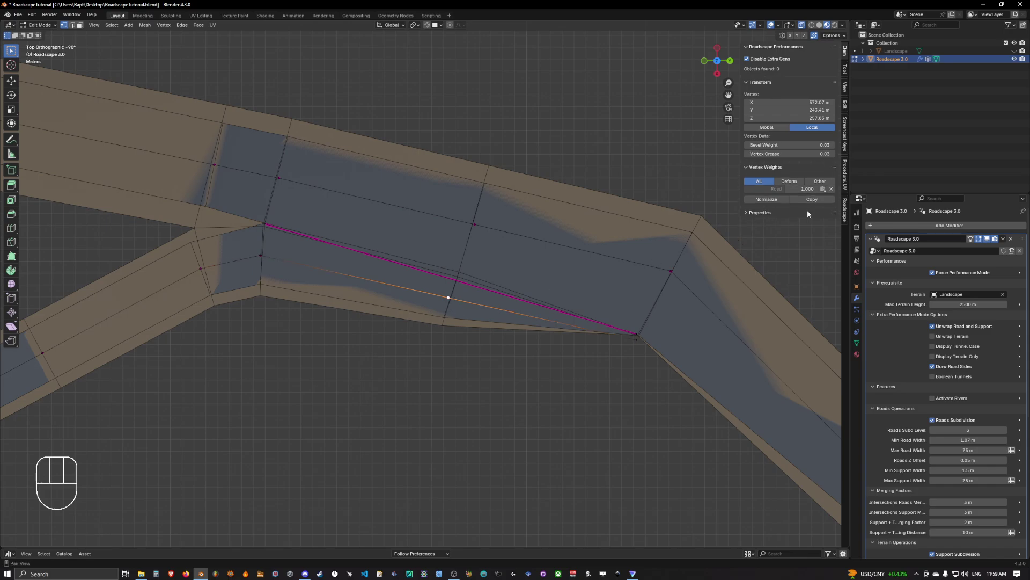
pyautogui.moveTo(794, 154)
pyautogui.keyDown('shift'); pyautogui.mouseDown()
pyautogui.moveTo(772, 153)
pyautogui.moveTo(783, 145)
pyautogui.mouseUp(); pyautogui.keyUp('shift')
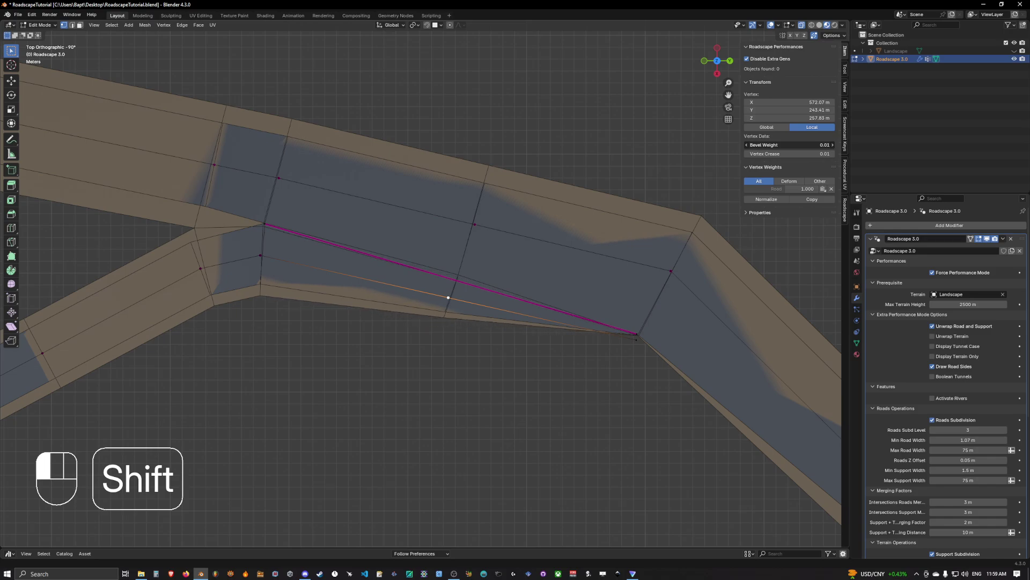
pyautogui.press('2')
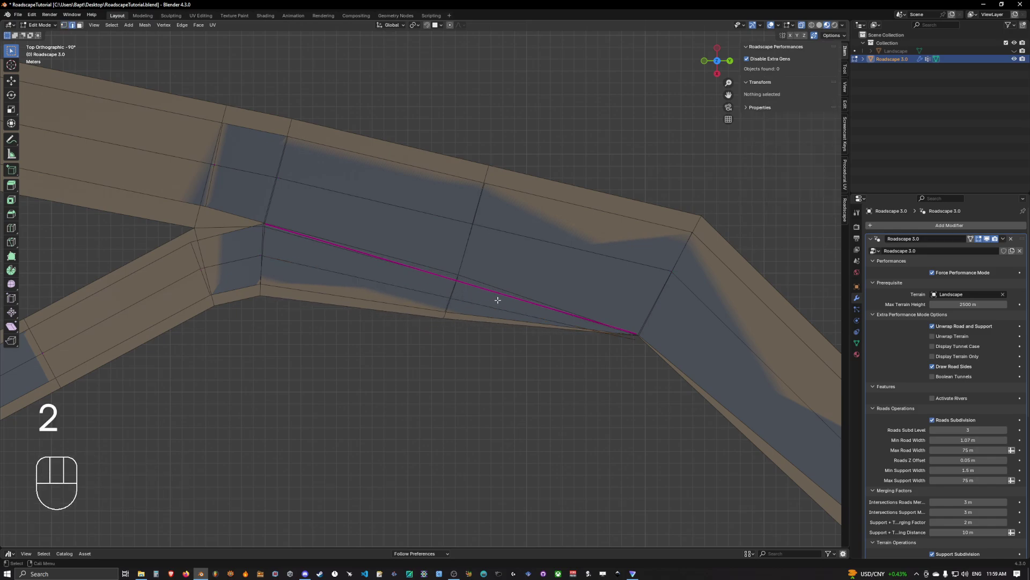
# - Move the creased guide edge's end vertex from the inner corner of the bend back to the cross edge halfway to the junction
pyautogui.press('1')
pyautogui.click(638, 333)
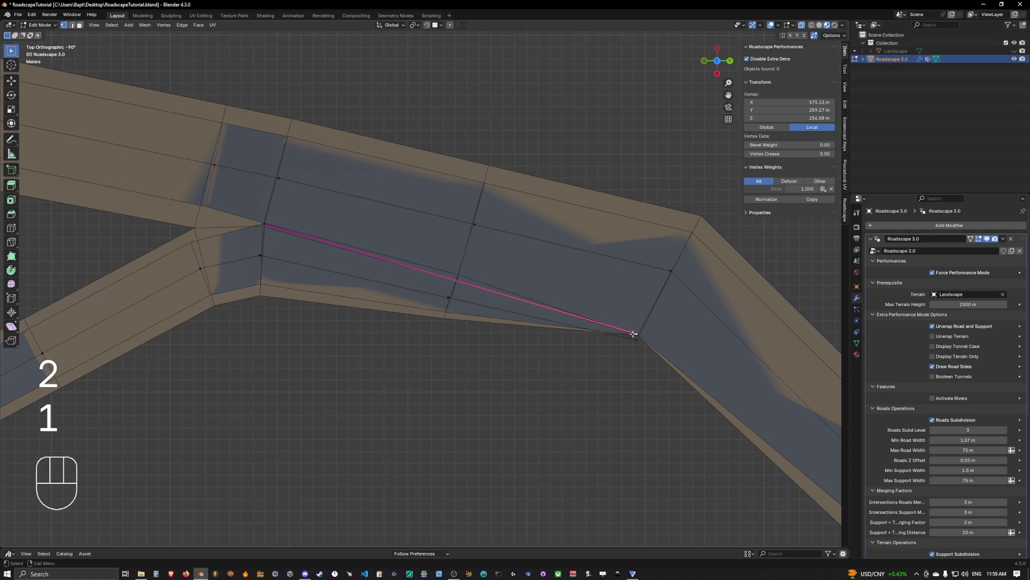
pyautogui.press('g')
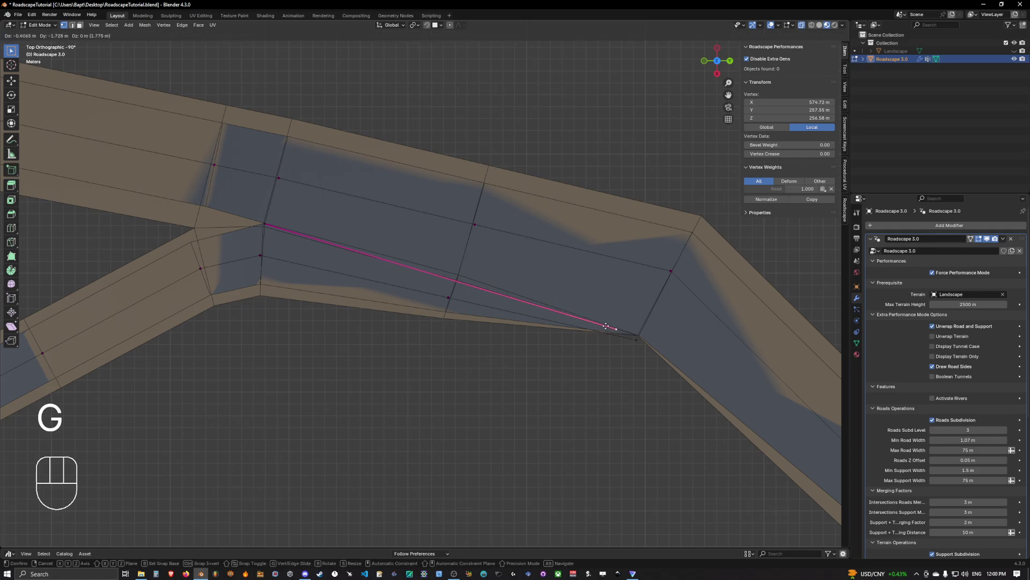
pyautogui.click(458, 275)
# - Leave Edit Mode and turn off Force Performance Mode to generate the full road and terrain
pyautogui.press('Tab')
pyautogui.press('q')
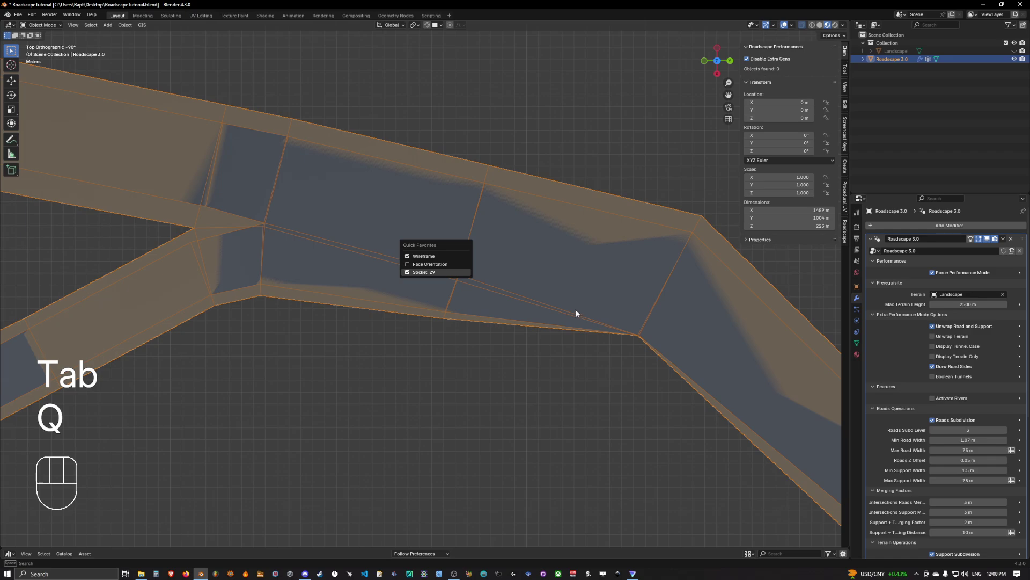
pyautogui.press('Return')
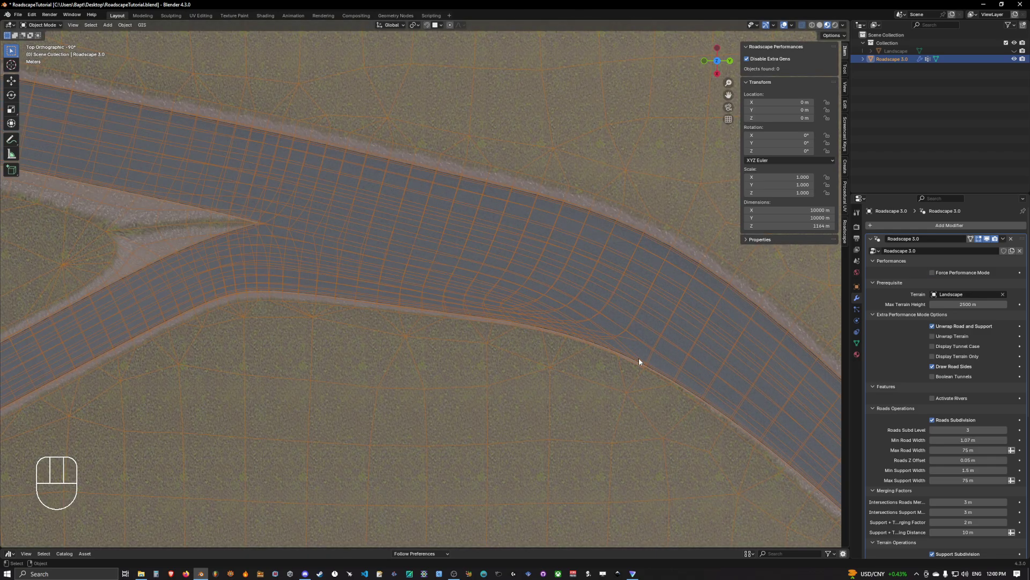
# - Examine the mesh where the two roads merge, from above and from several low perspective angles
pyautogui.keyDown('shift'); pyautogui.moveTo(406, 282); pyautogui.dragTo(571, 318, button='middle'); pyautogui.keyUp('shift')
pyautogui.scroll(7, 476, 251)
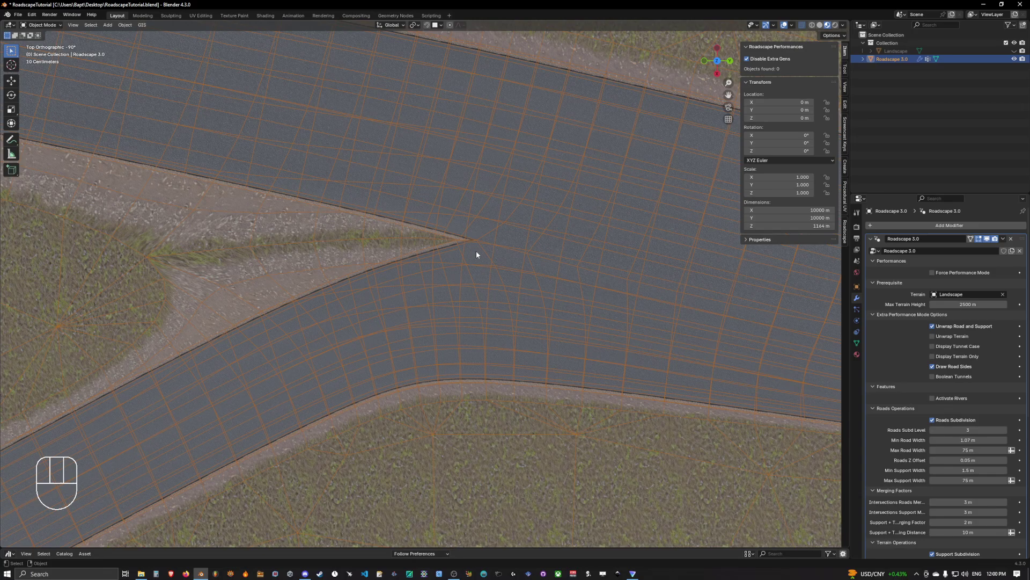
pyautogui.moveTo(409, 222); pyautogui.dragTo(527, 271, button='middle')
pyautogui.scroll(5, 460, 269)
pyautogui.scroll(-5, 513, 183)
pyautogui.keyDown('shift'); pyautogui.moveTo(527, 271); pyautogui.dragTo(531, 315, button='middle'); pyautogui.keyUp('shift')
pyautogui.scroll(5, 523, 241)
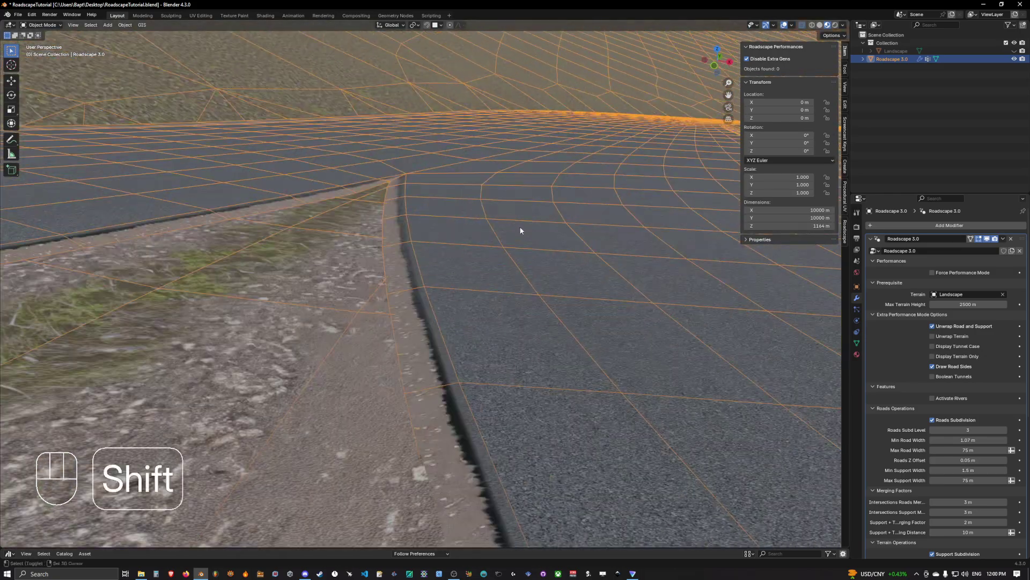
pyautogui.keyDown('shift'); pyautogui.moveTo(520, 230); pyautogui.dragTo(519, 276, button='middle'); pyautogui.keyUp('shift')
pyautogui.moveTo(519, 277); pyautogui.dragTo(564, 290, button='middle')
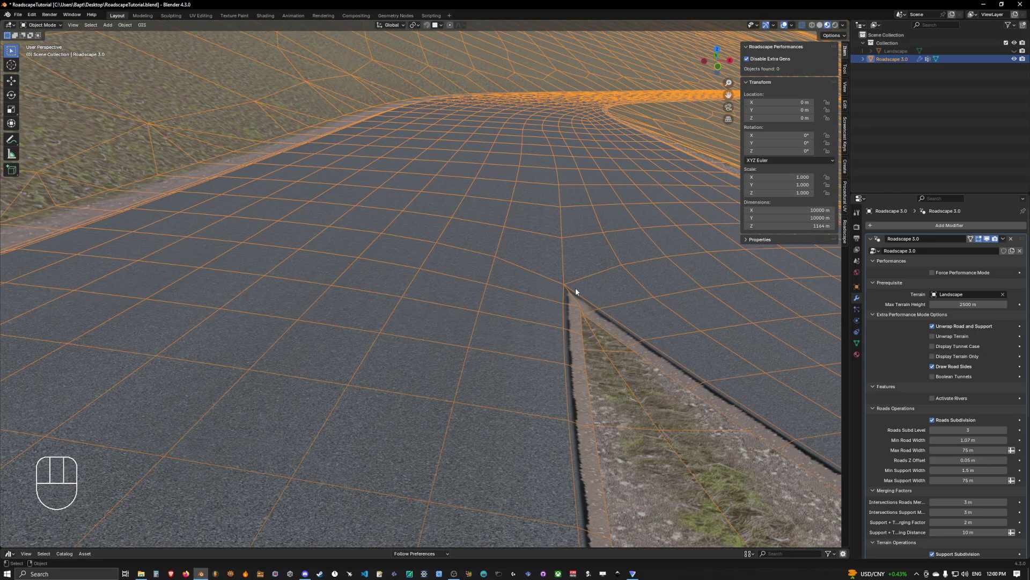
# - Inspect the merged road's surface and inner edge around the bend, looking back towards the junction
pyautogui.scroll(-6, 580, 290)
pyautogui.moveTo(633, 315); pyautogui.dragTo(577, 319, button='middle')
pyautogui.keyDown('shift'); pyautogui.moveTo(577, 319); pyautogui.dragTo(304, 158, button='middle'); pyautogui.keyUp('shift')
pyautogui.scroll(3, 361, 234)
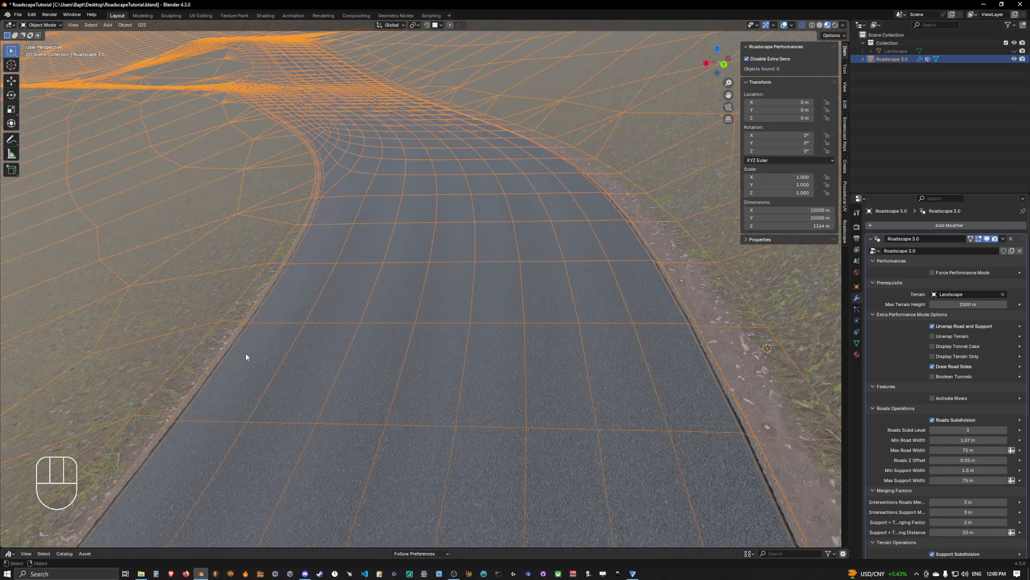
pyautogui.moveTo(342, 214); pyautogui.dragTo(679, 273, button='middle')
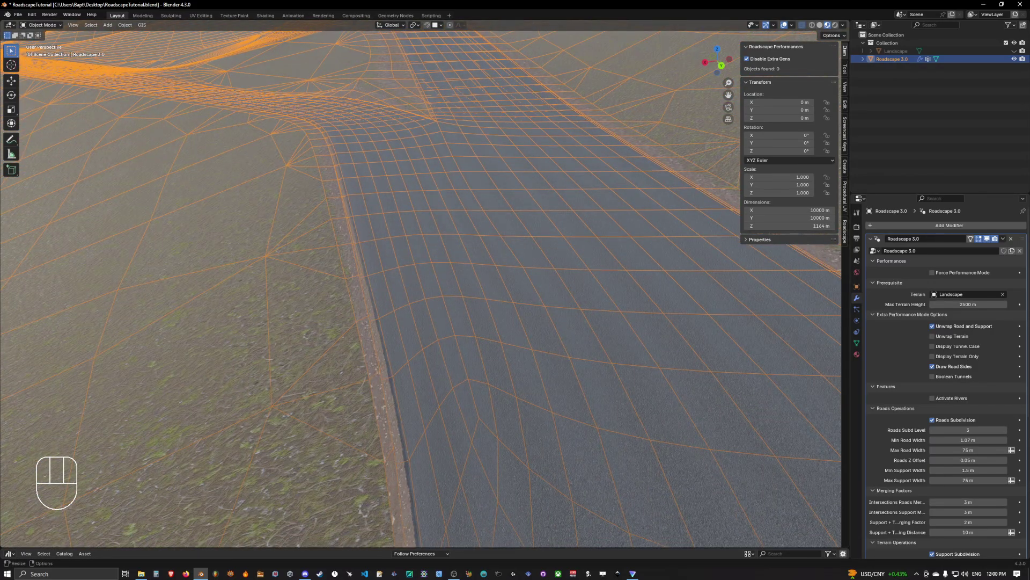